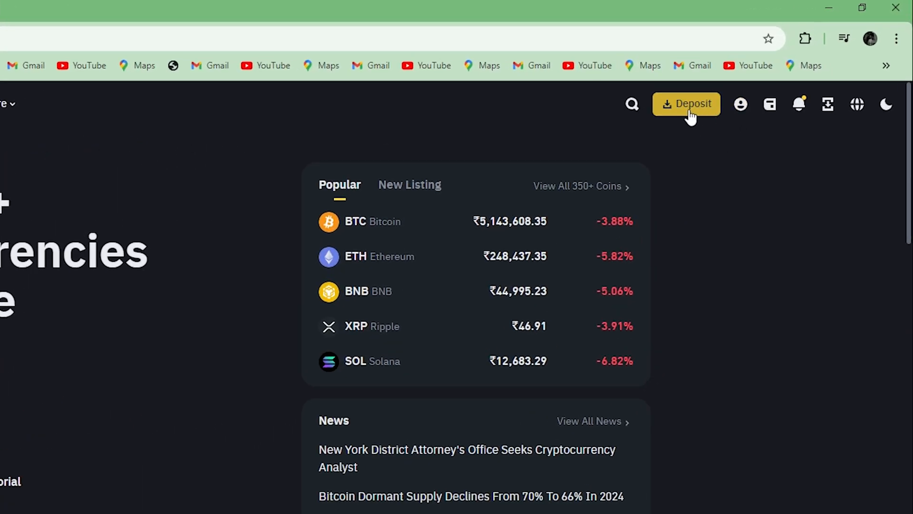
Step: Go to Binance's Deposit Crypto page and search the coin list for USDT
left_click(681, 104)
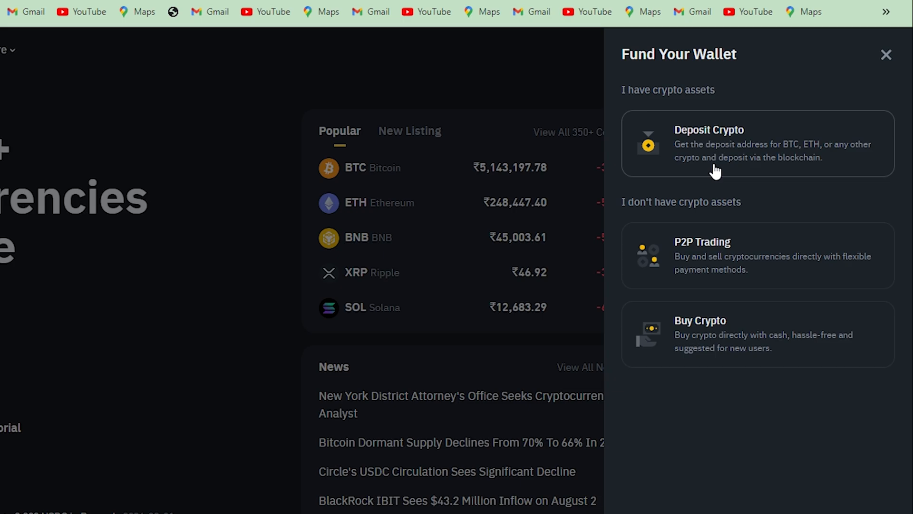
left_click(717, 170)
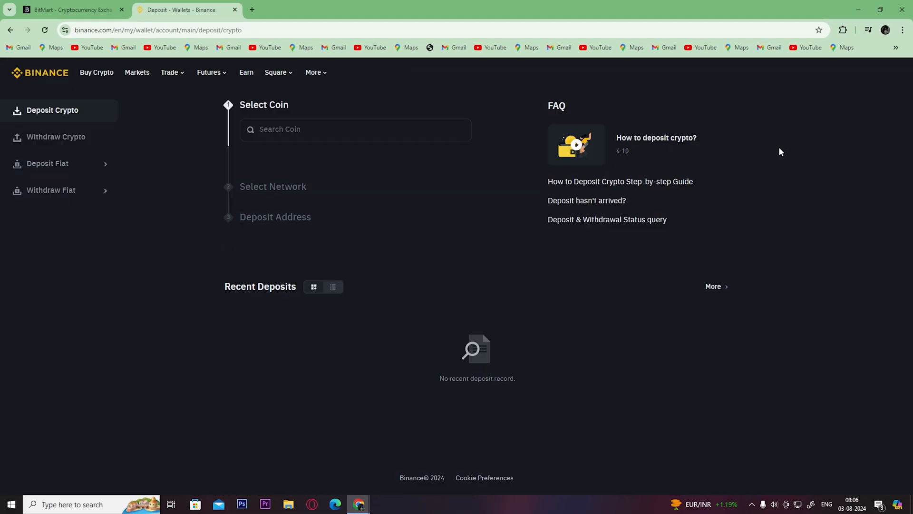
left_click(325, 128)
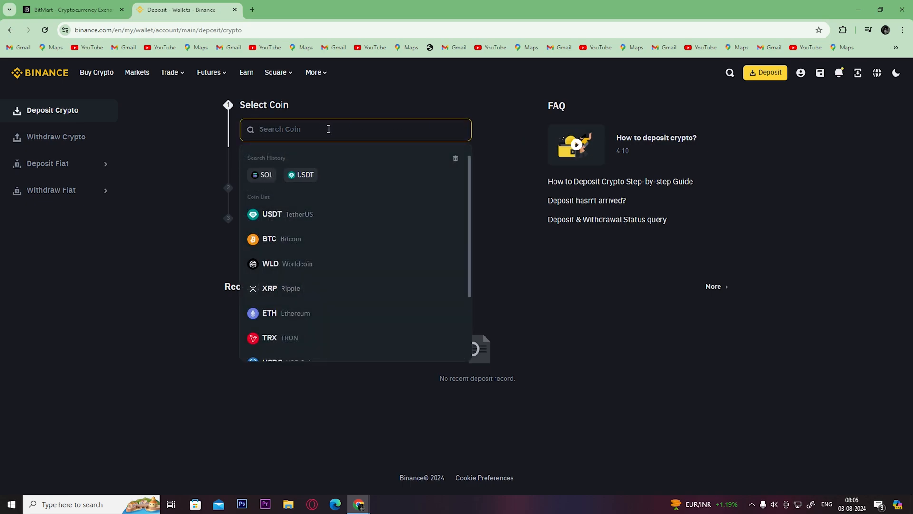
type("usdt")
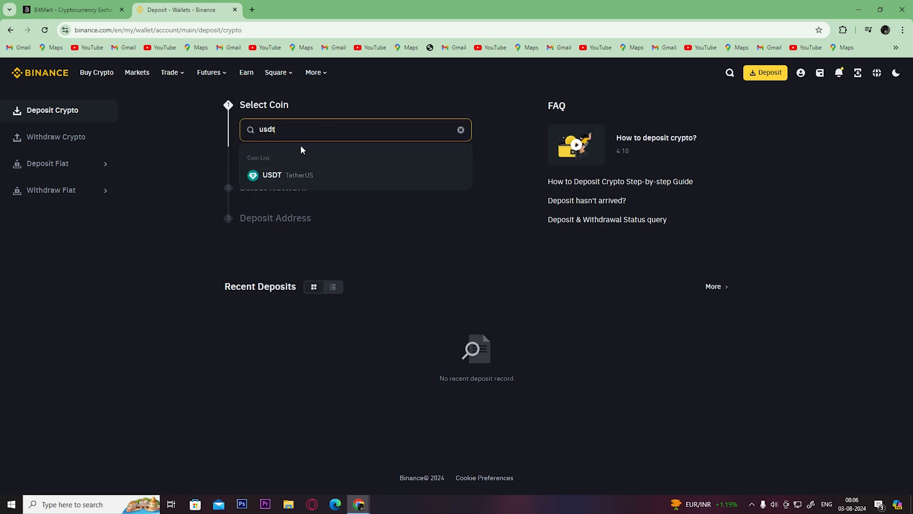
Step: Choose USDT on BNB Smart Chain (BEP20), copy its deposit address and move to BitMart
left_click(275, 175)
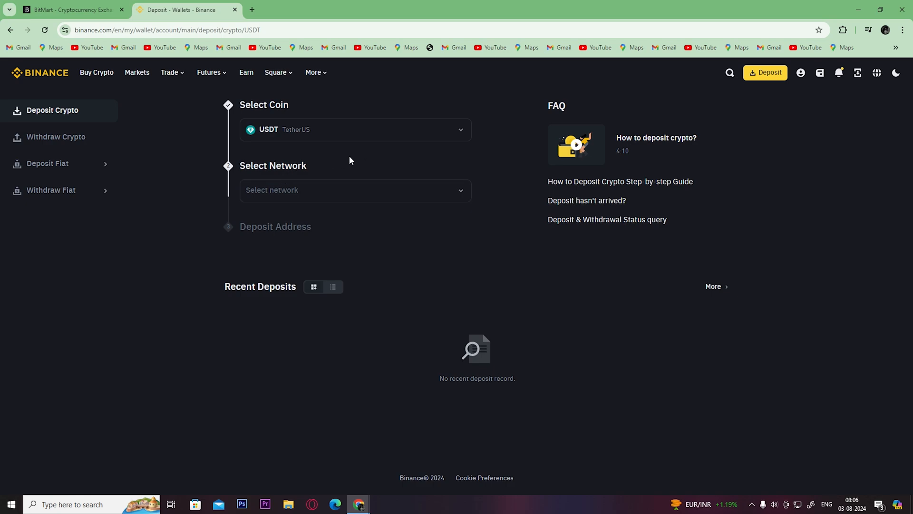
left_click(395, 194)
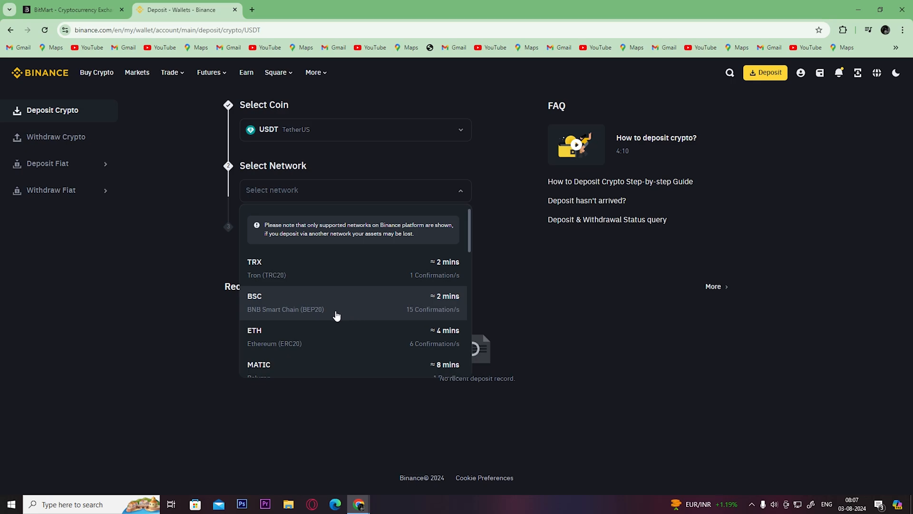
left_click(280, 319)
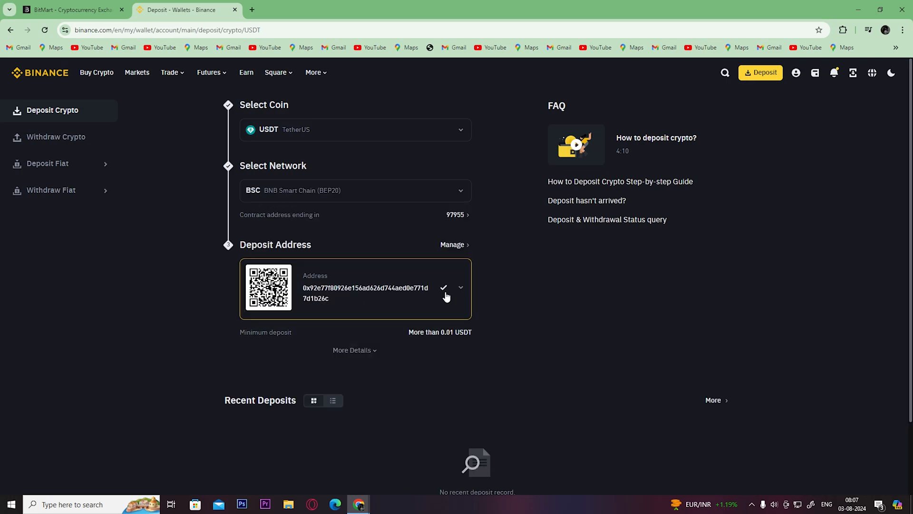
key("ctrl+Tab")
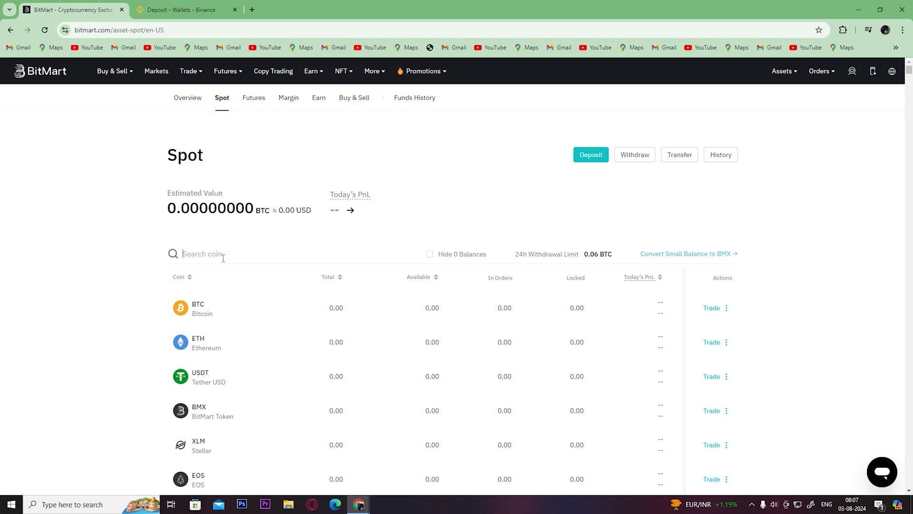
type("usdt")
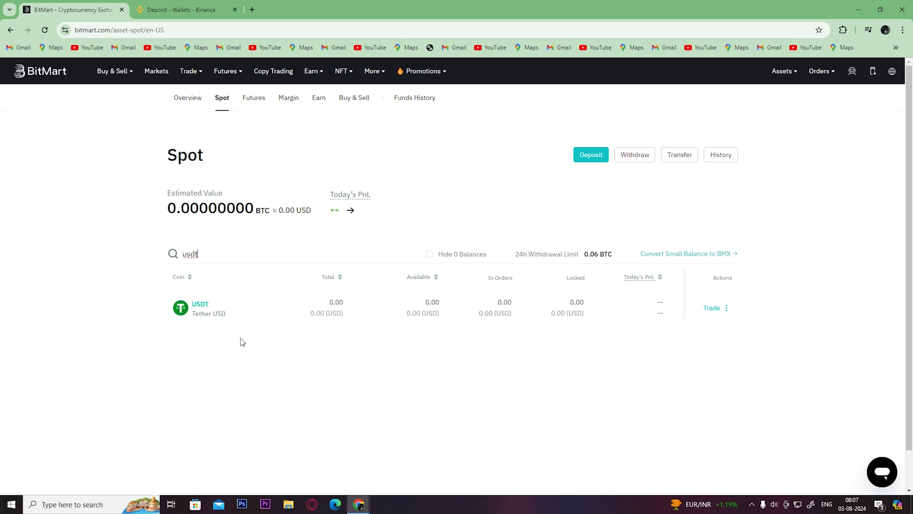
Step: Show the available actions for USDT on BitMart's Spot assets page
left_click(725, 308)
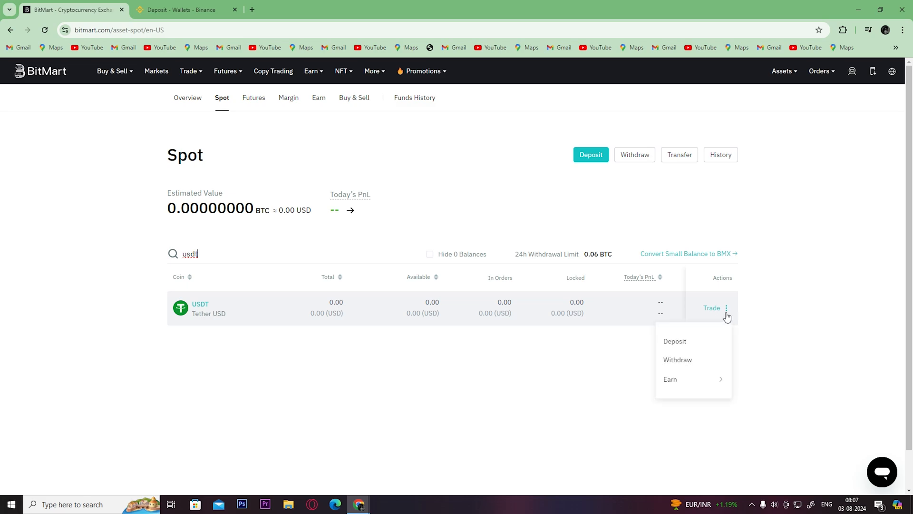
Step: Start a USDT withdrawal via crypto network and paste the Binance deposit address
left_click(682, 364)
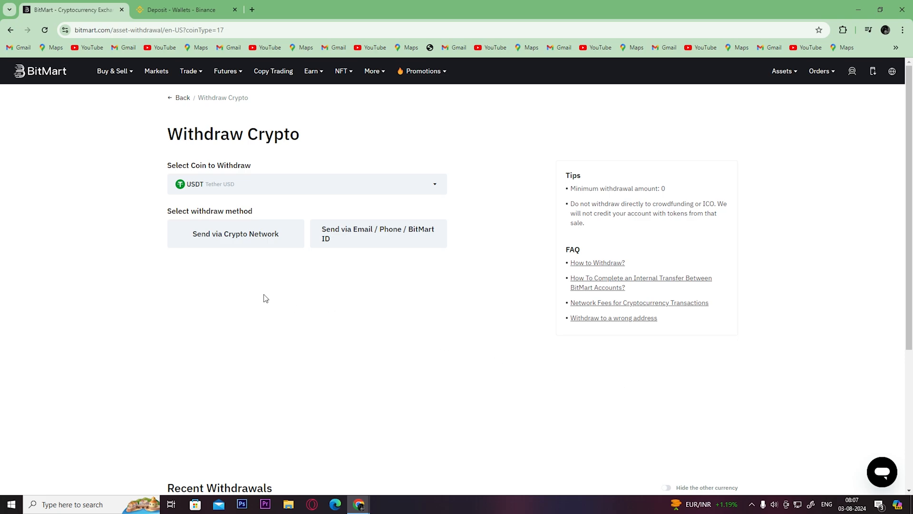
left_click(240, 244)
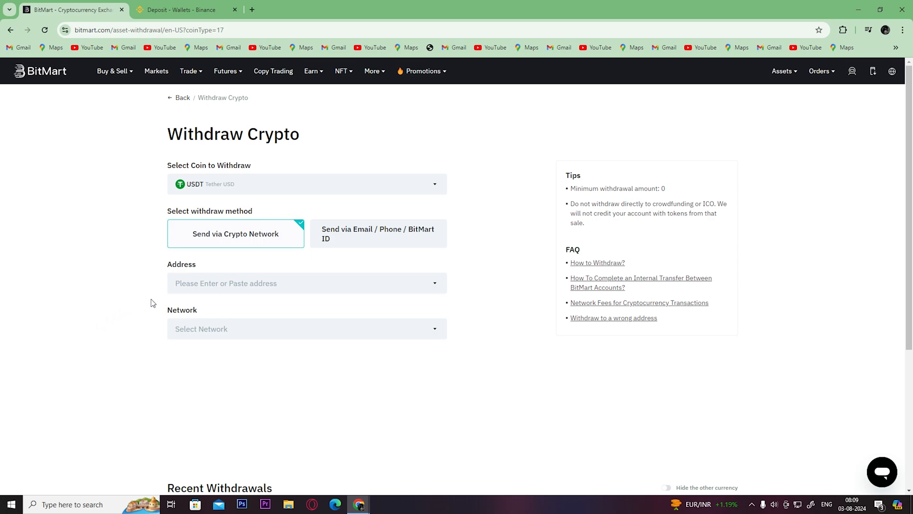
left_click(410, 286)
key("ctrl+v")
left_click(246, 334)
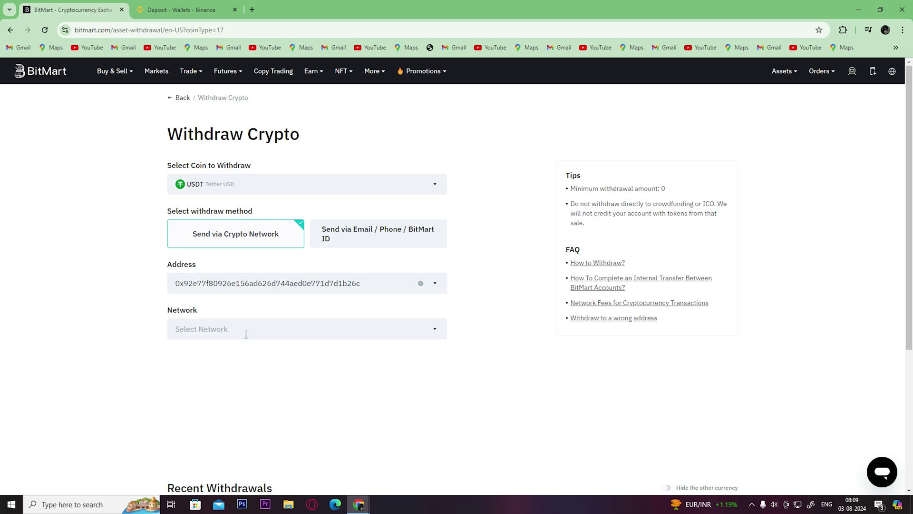
left_click(329, 328)
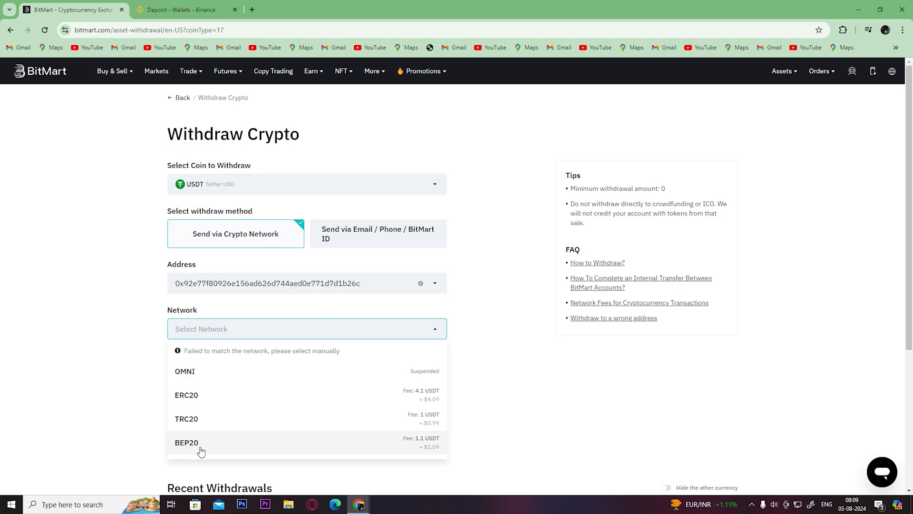
Step: Set the withdrawal network to BEP20 and enter an amount of 15 USDT
left_click(200, 449)
scroll(489, 370, "down", 1)
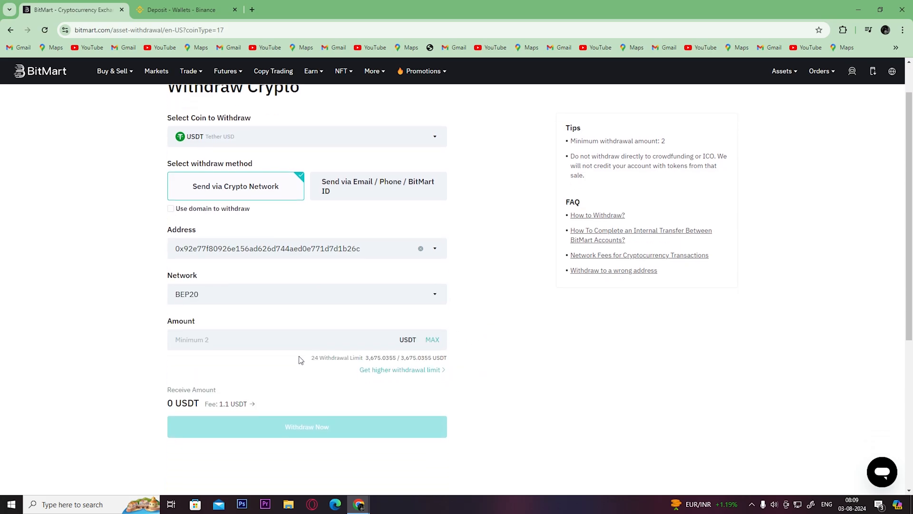
left_click(213, 342)
type("15")
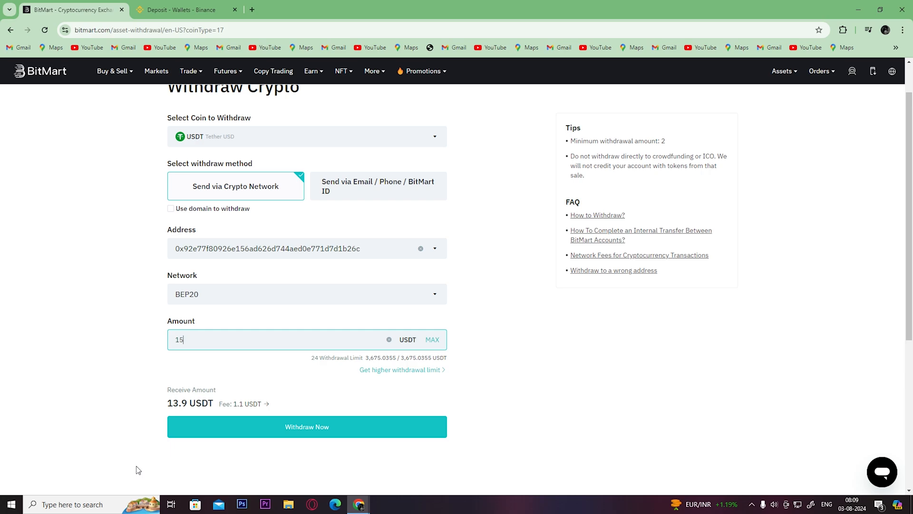
scroll(133, 472, "down", 1)
scroll(132, 471, "up", 1)
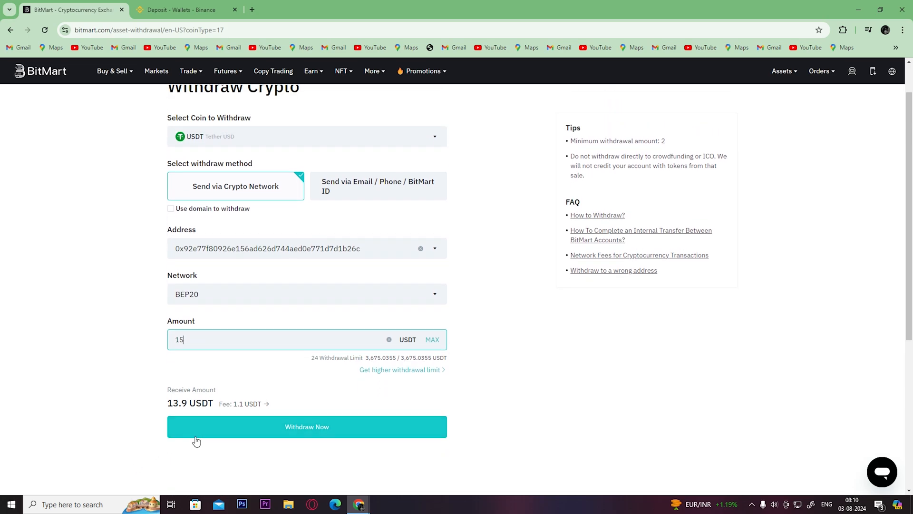